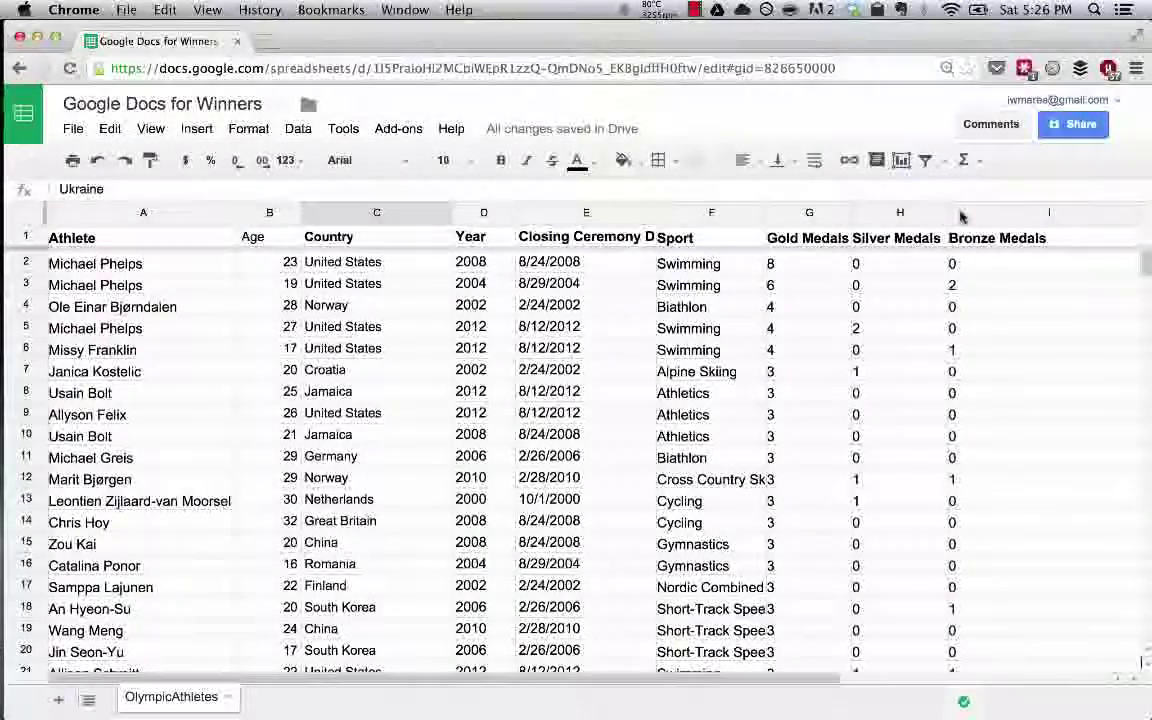
# - Open the Share settings for the Olympic athletes spreadsheet
pyautogui.click(1065, 130)
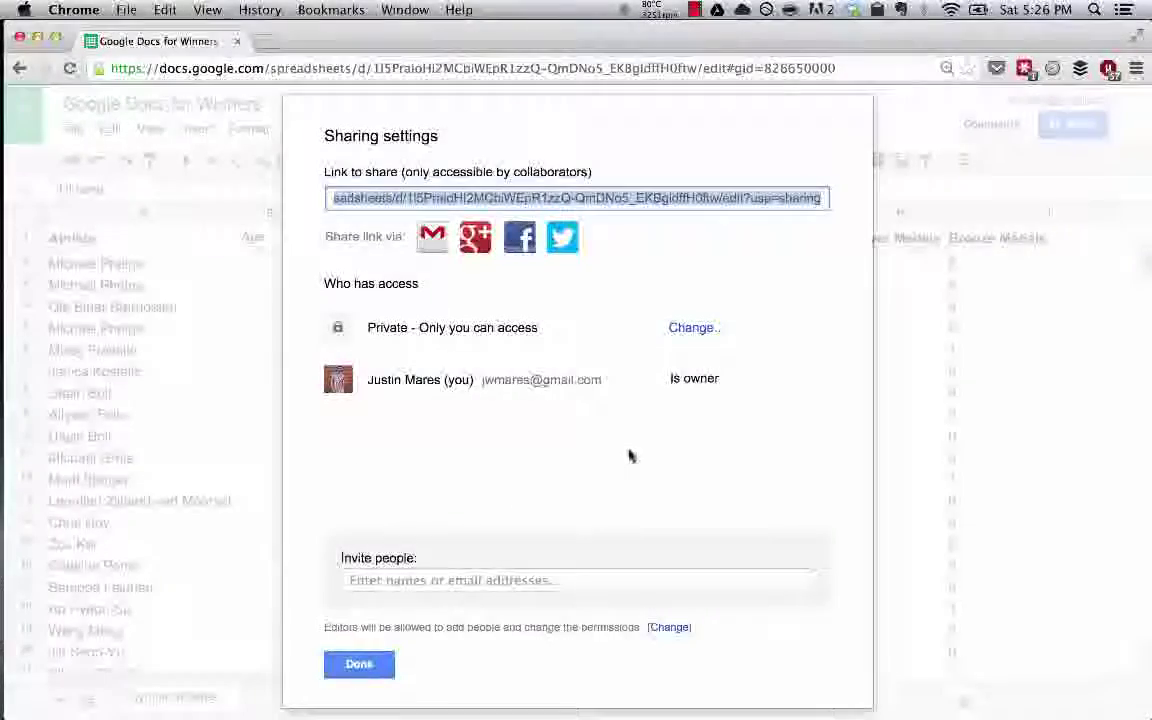
# - Set link sharing to 'Anyone with the link' with 'Can edit' access, save, and close sharing
pyautogui.click(695, 328)
pyautogui.click(478, 358)
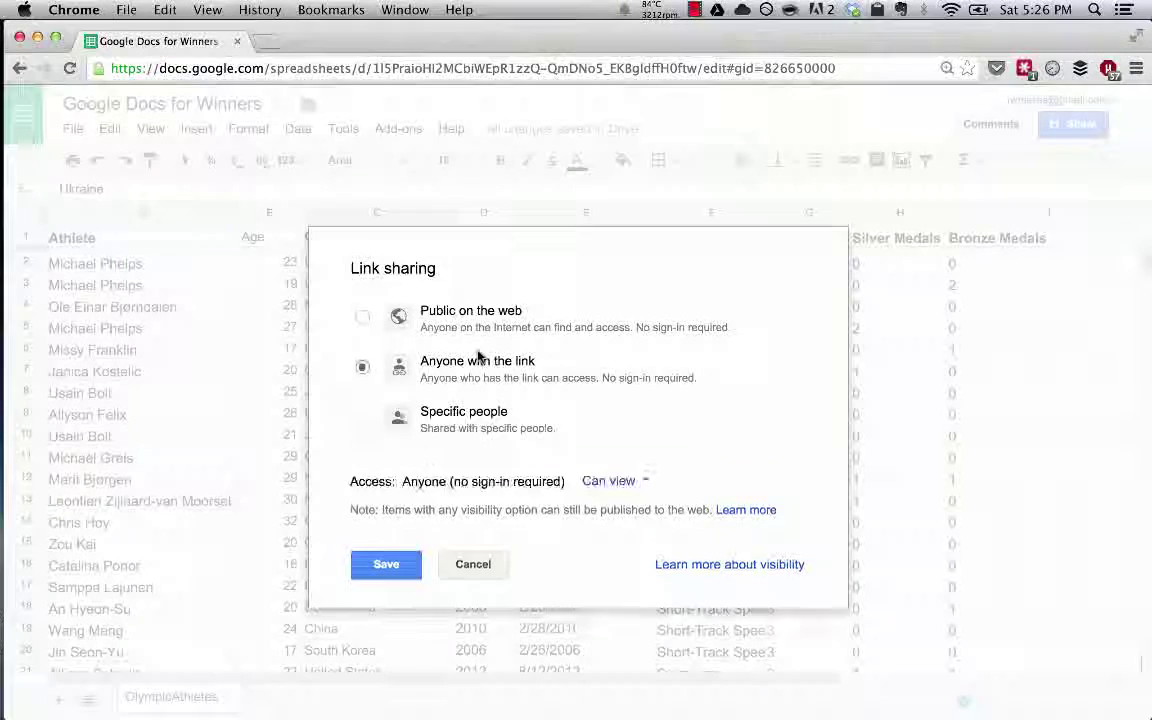
pyautogui.click(610, 481)
pyautogui.click(625, 397)
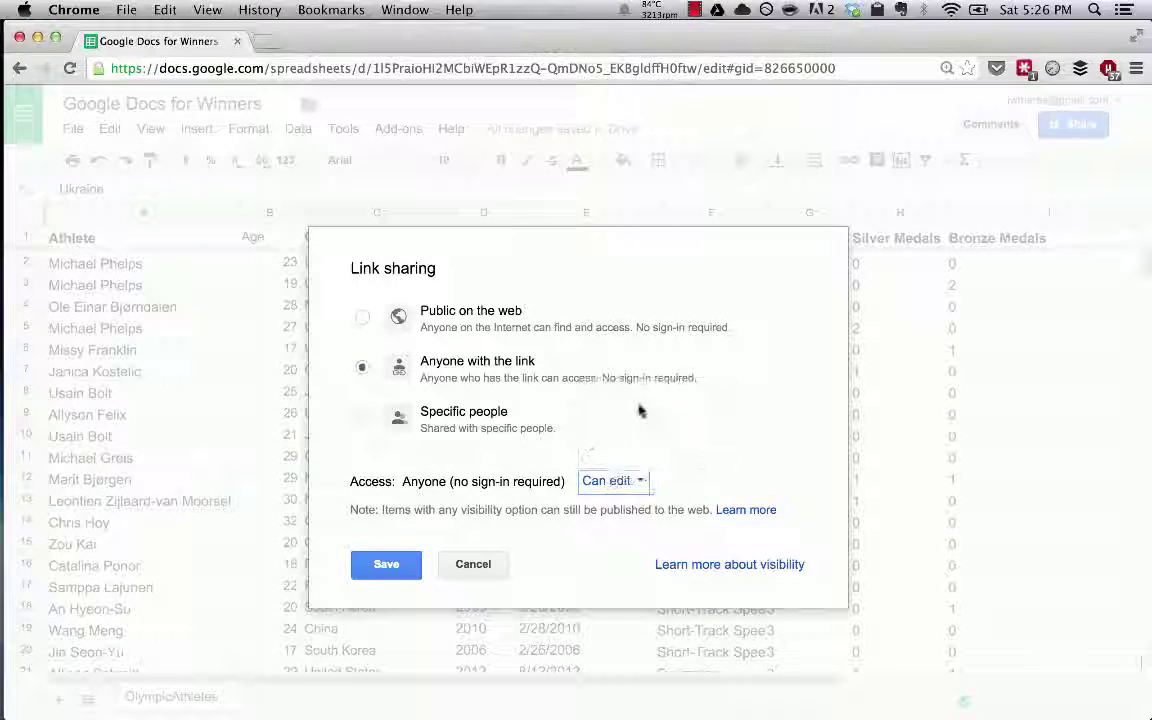
pyautogui.click(379, 573)
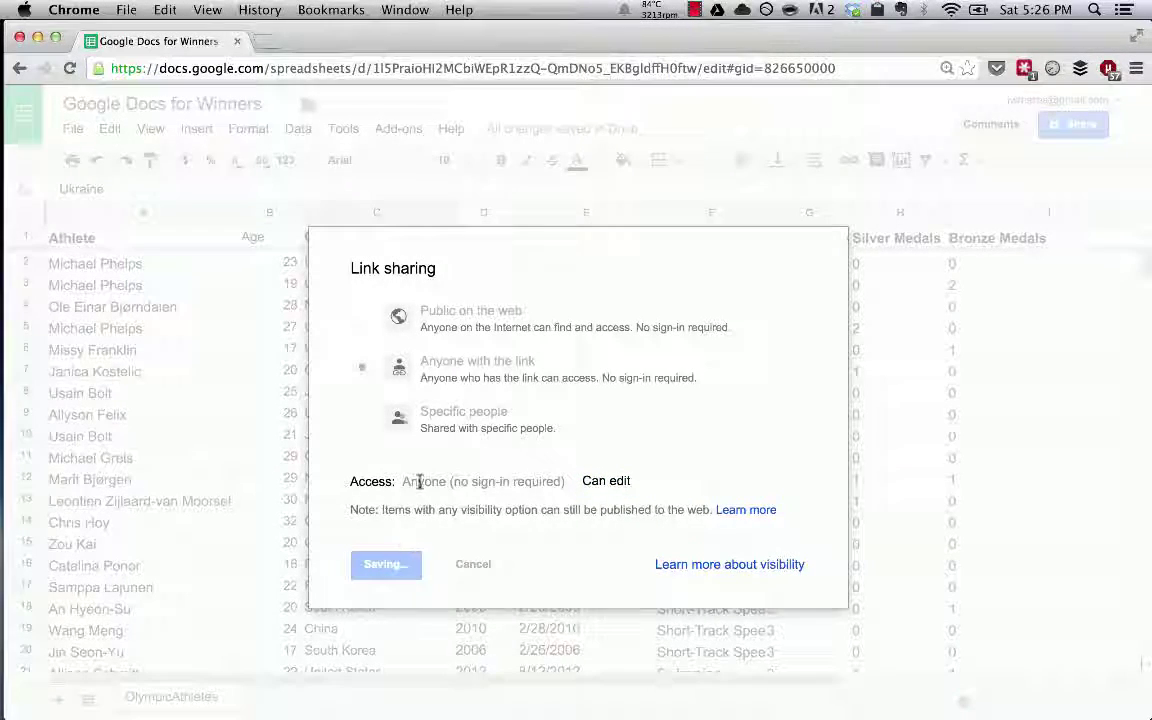
pyautogui.click(372, 662)
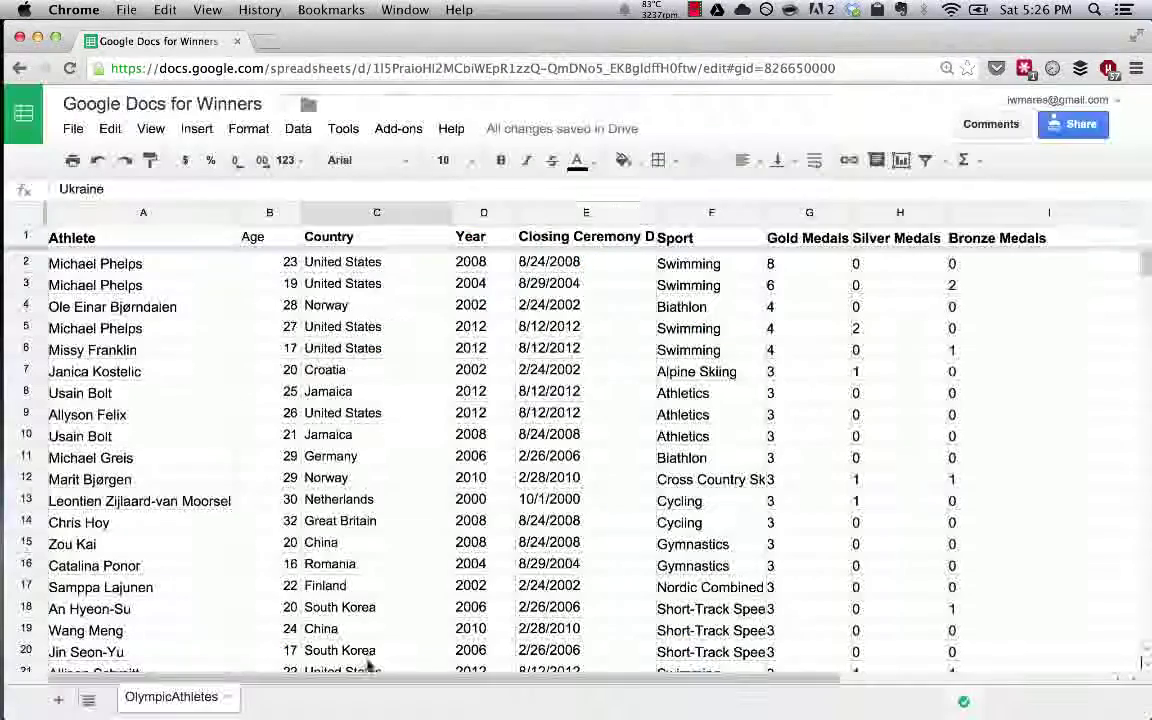
# - Select the spreadsheet's URL in the address bar to copy it for a signed-out window
pyautogui.press('super+l')
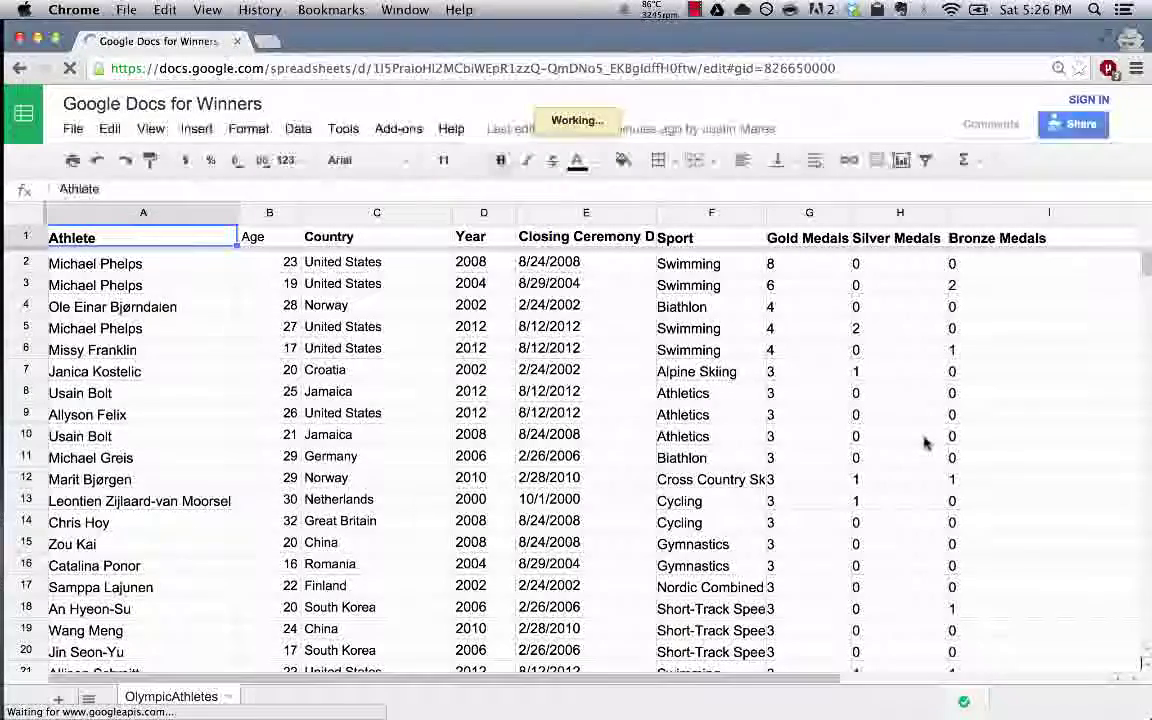
# - Enter the note "here's a change I'm making!" in cell K4
pyautogui.hscroll(5, 897, 288)
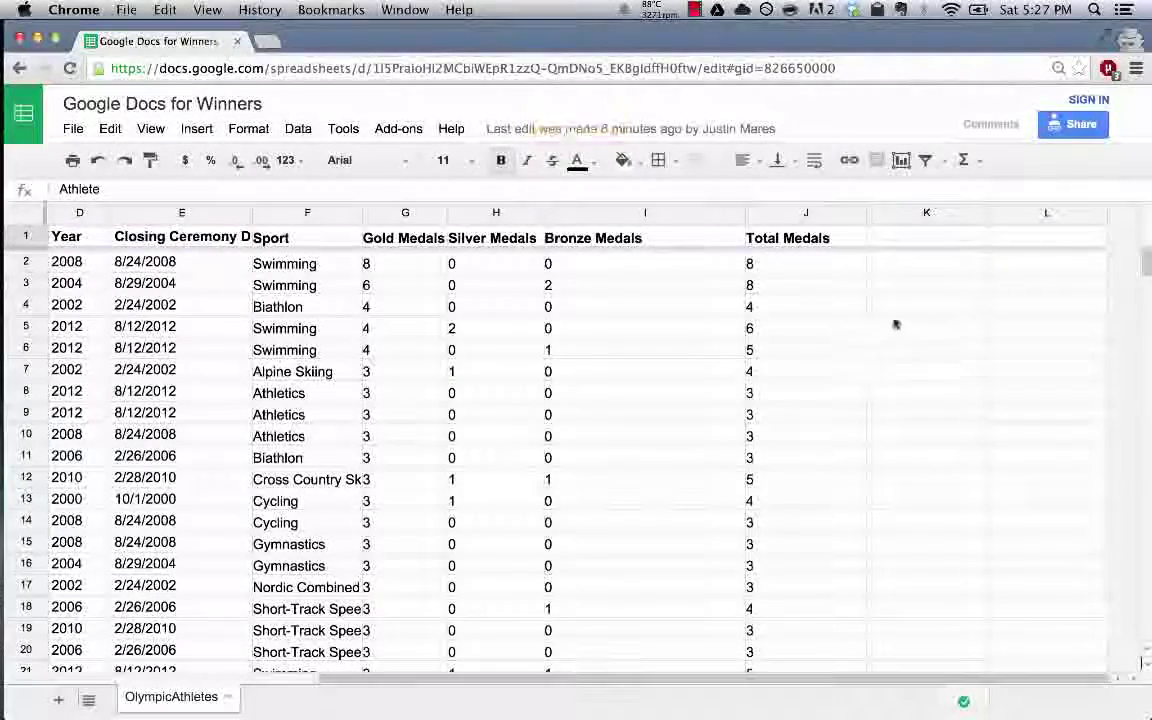
pyautogui.click(901, 311)
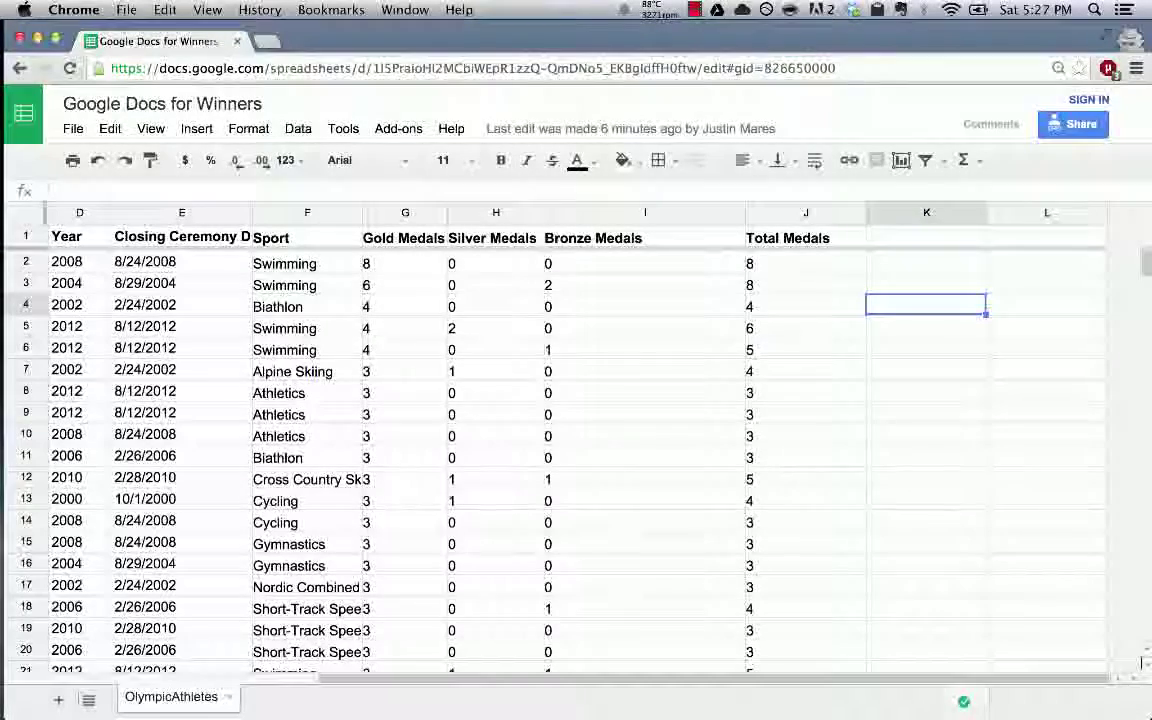
pyautogui.write("here's a change I'm")
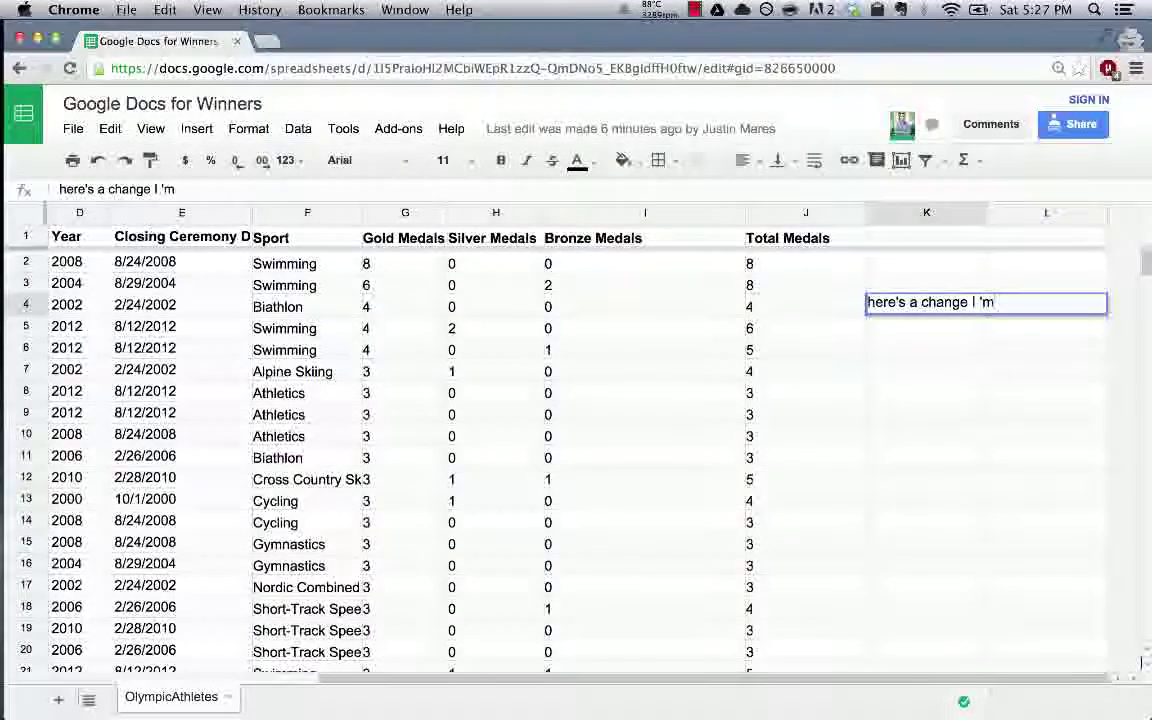
pyautogui.press('BackSpace')
pyautogui.press('BackSpace')
pyautogui.write('m')
pyautogui.press('BackSpace')
pyautogui.press('BackSpace')
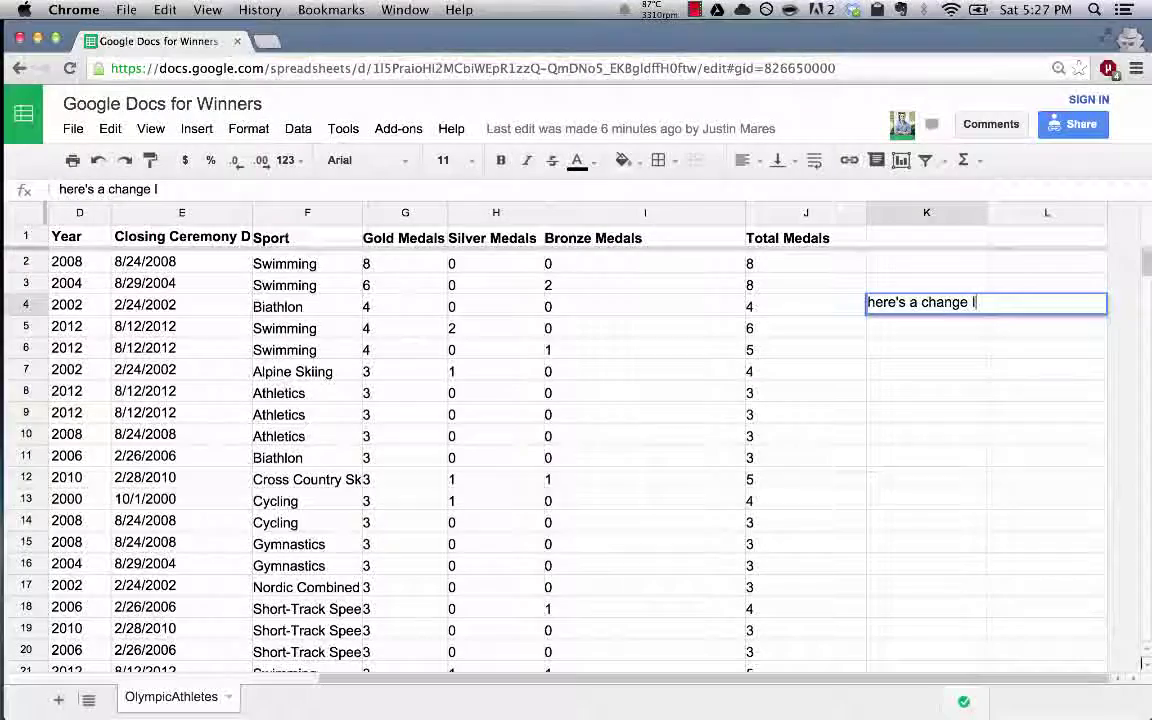
pyautogui.write("' mak")
pyautogui.write('m m')
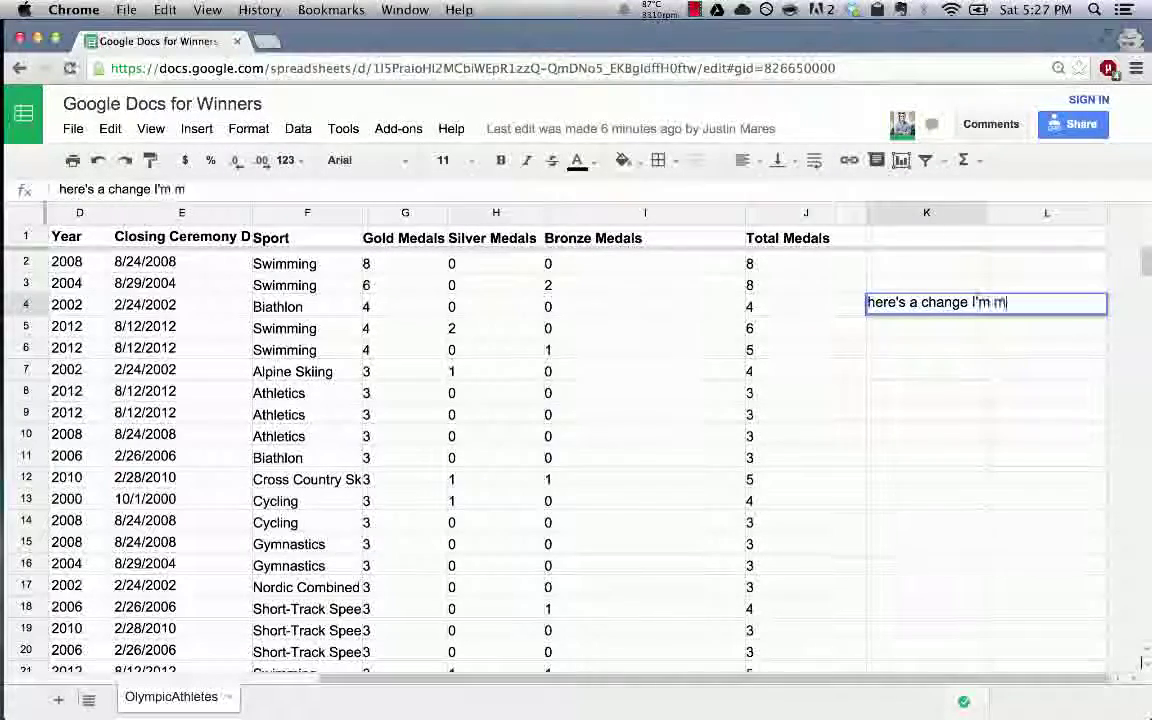
pyautogui.write('aking!')
pyautogui.press('Return')
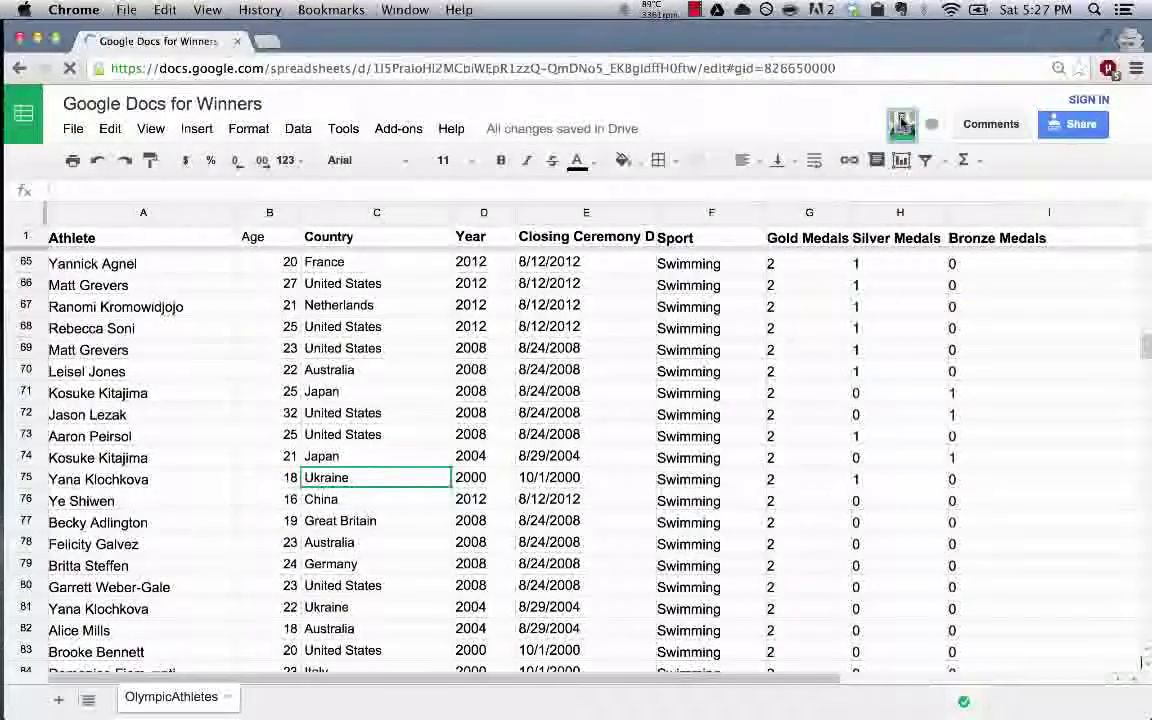
# - Jump to the other collaborator's position and scroll around the sheet to review it
pyautogui.click(980, 124)
pyautogui.click(980, 124)
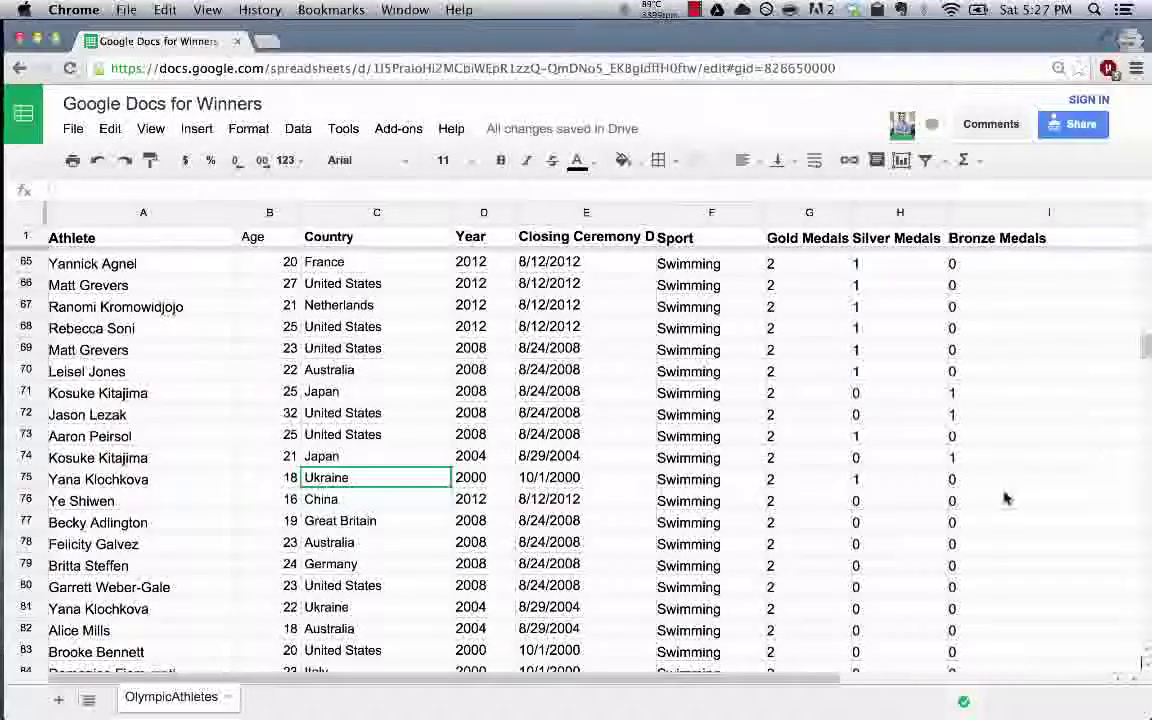
pyautogui.hscroll(3, 1003, 496)
pyautogui.scroll(2, 1003, 496)
pyautogui.scroll(3, 1003, 496)
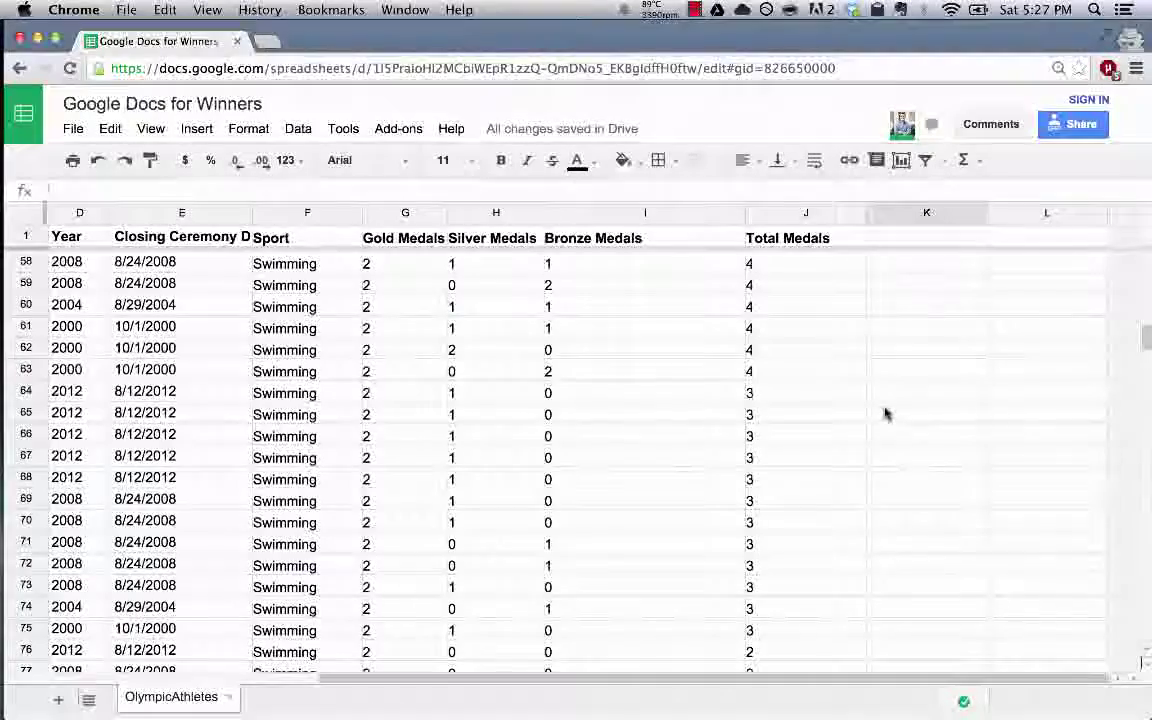
pyautogui.scroll(15, 885, 411)
pyautogui.hscroll(-3, 885, 411)
pyautogui.scroll(3, 885, 411)
pyautogui.hscroll(3, 885, 411)
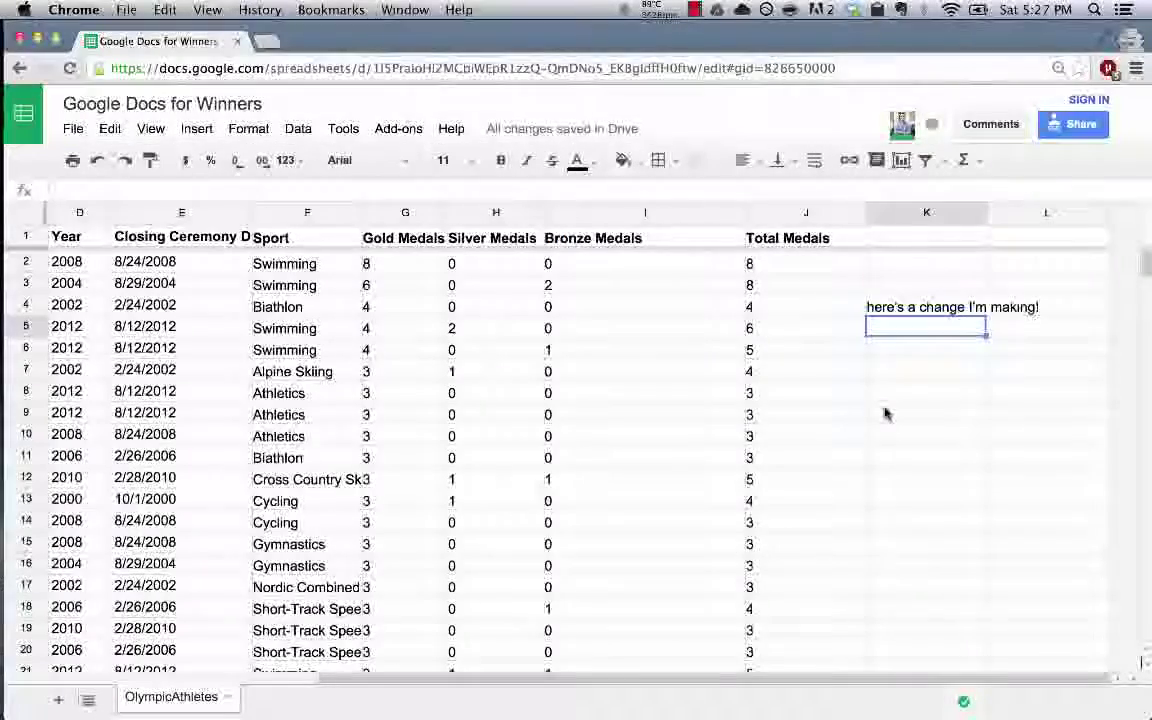
# - Switch to the owner's signed-in window and check the anonymous note in cell K4
pyautogui.click(913, 305)
pyautogui.hotkey('ctrl', 'Down')
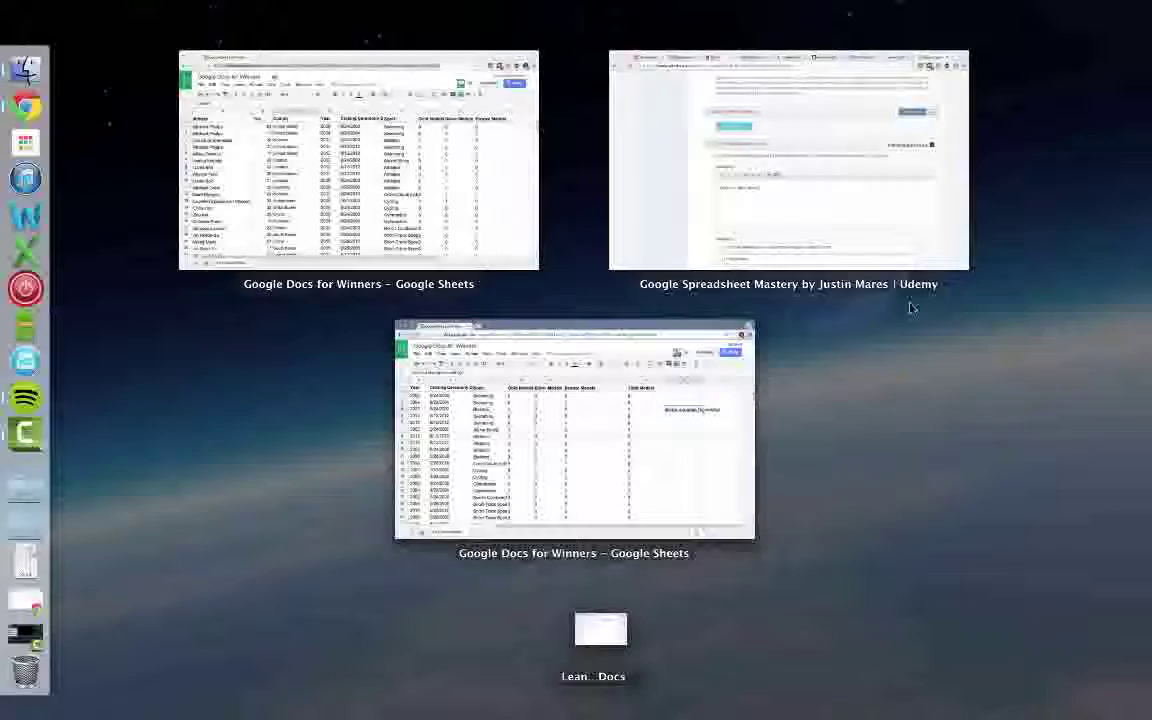
pyautogui.click(360, 160)
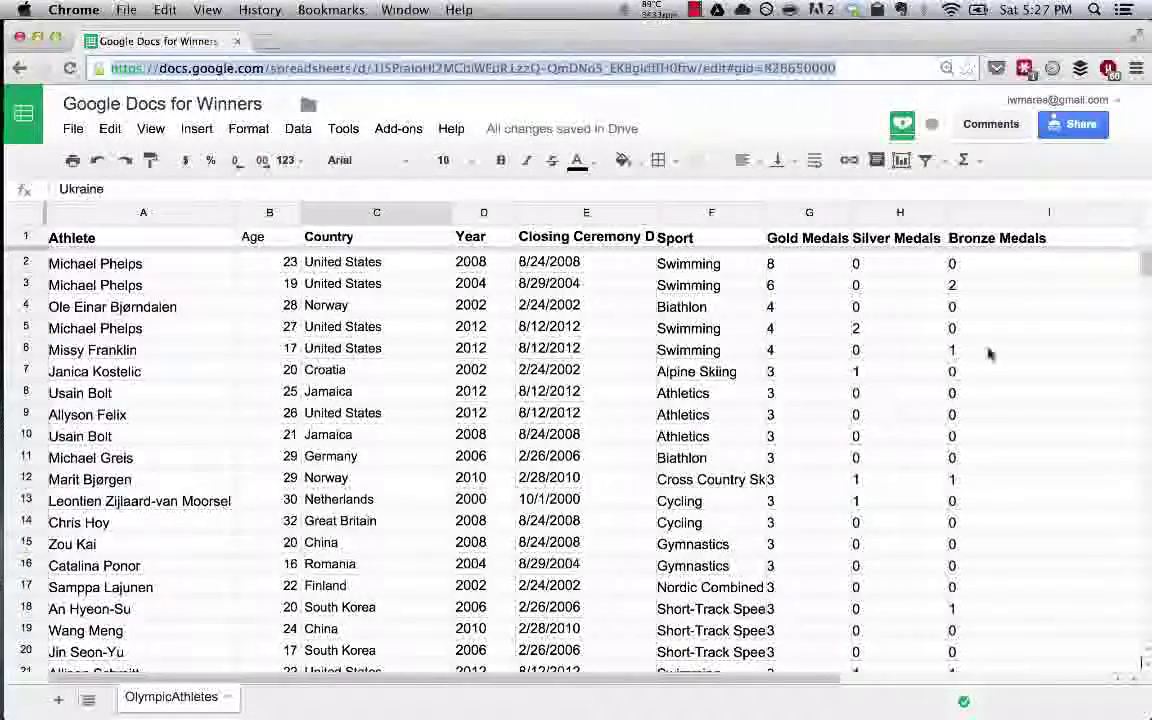
pyautogui.hscroll(3, 988, 353)
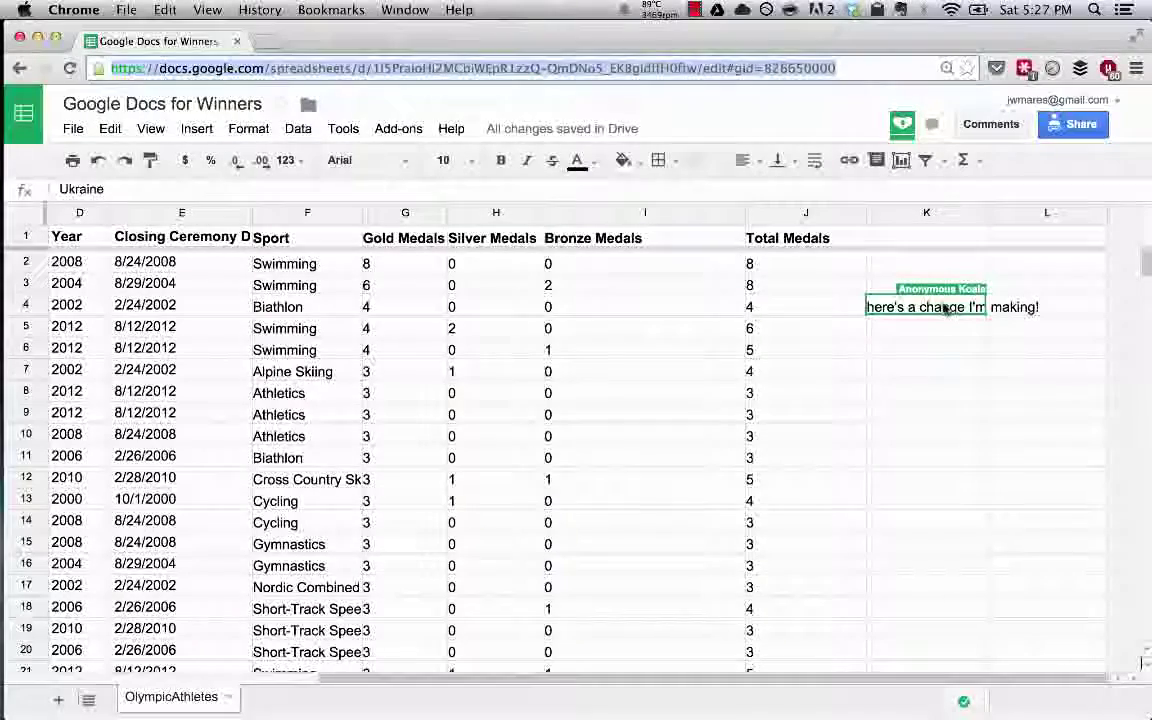
pyautogui.click(935, 308)
pyautogui.click(905, 335)
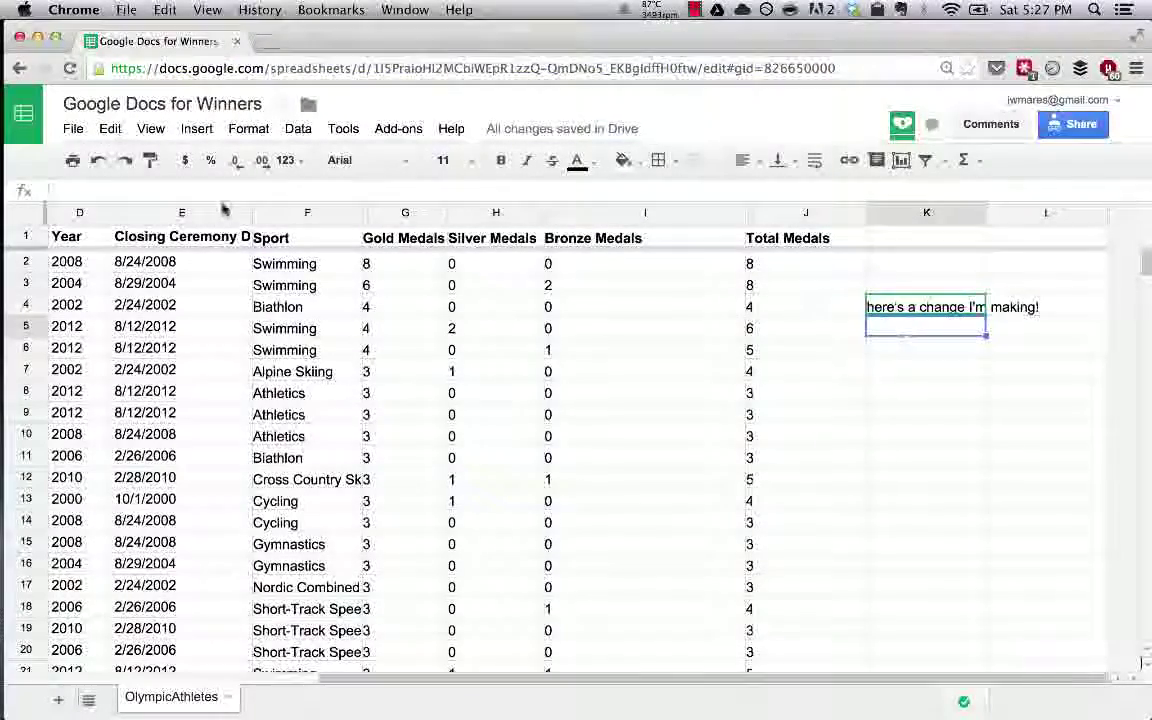
# - Restore the Today 5:20 PM revision from File > See revision history
pyautogui.click(76, 130)
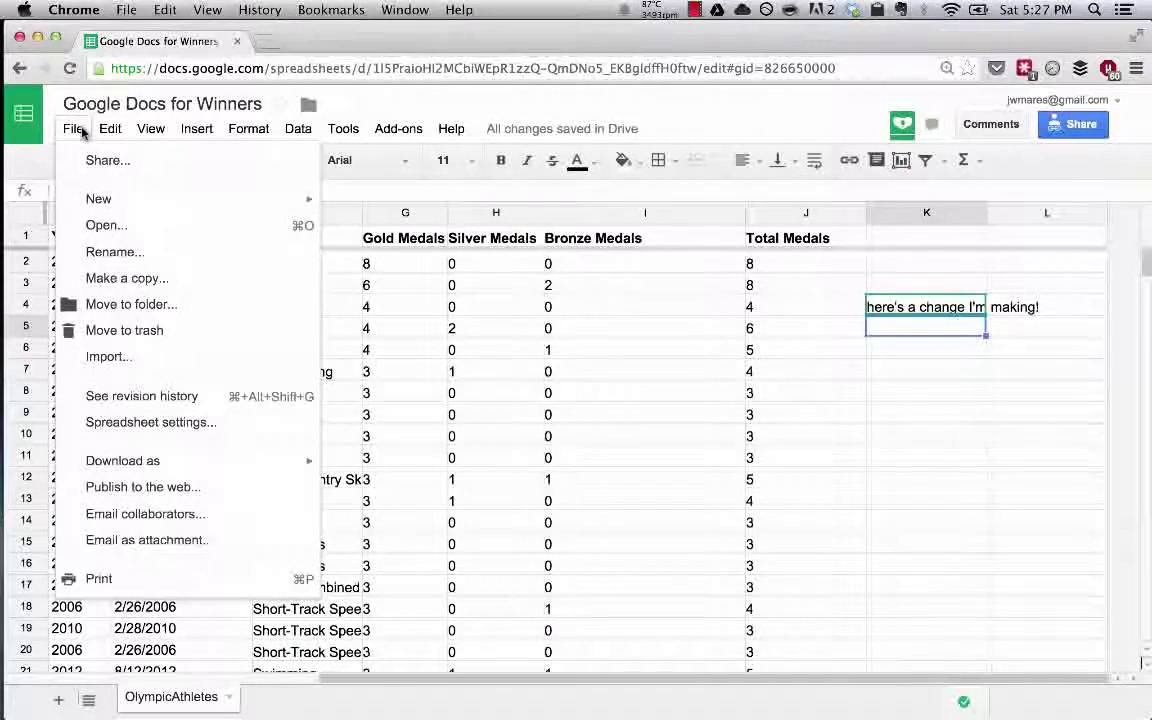
pyautogui.click(134, 398)
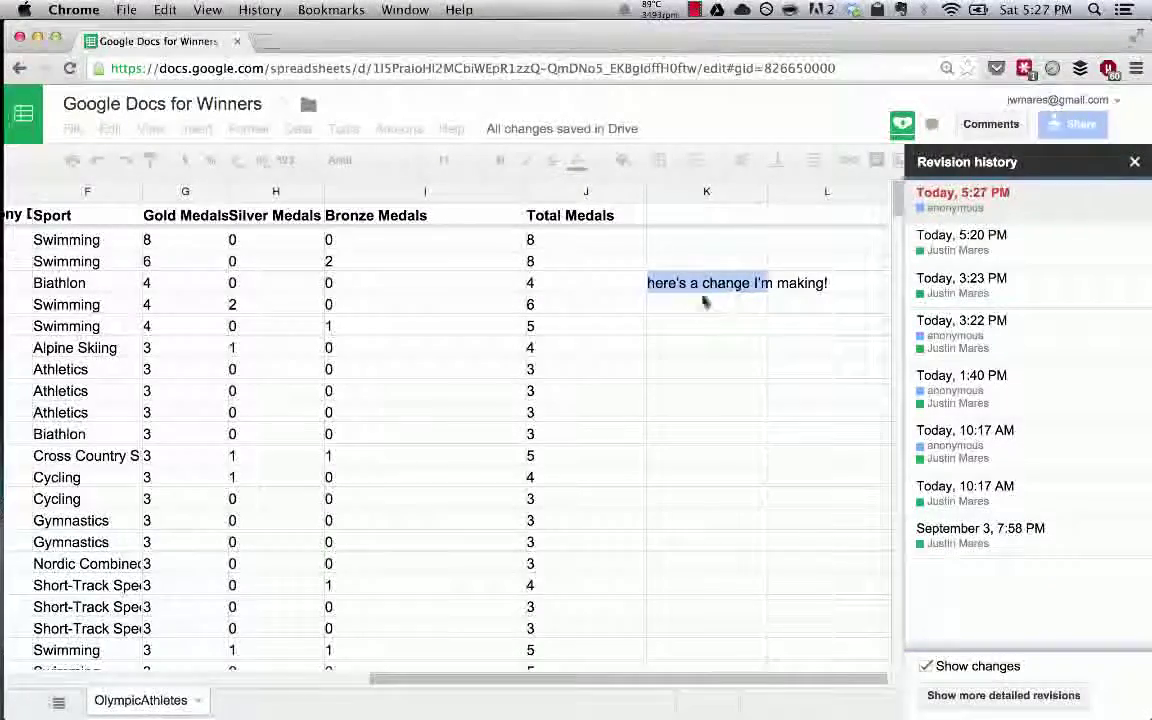
pyautogui.click(1025, 257)
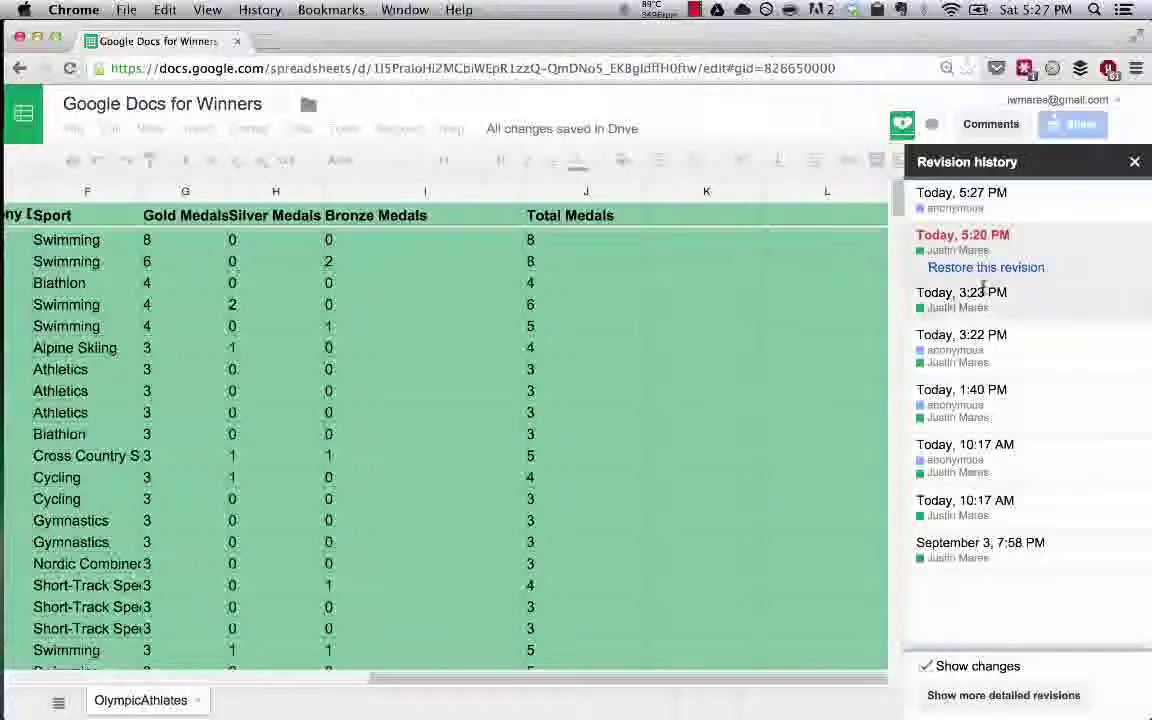
pyautogui.click(949, 269)
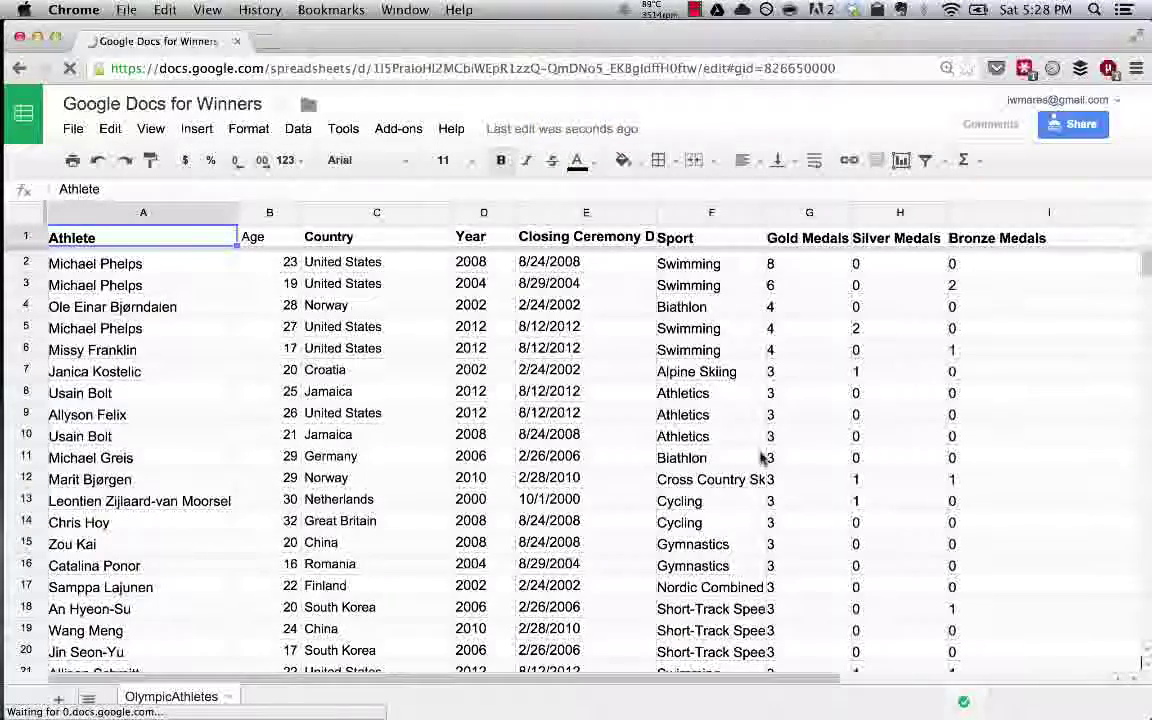
pyautogui.hscroll(3, 762, 457)
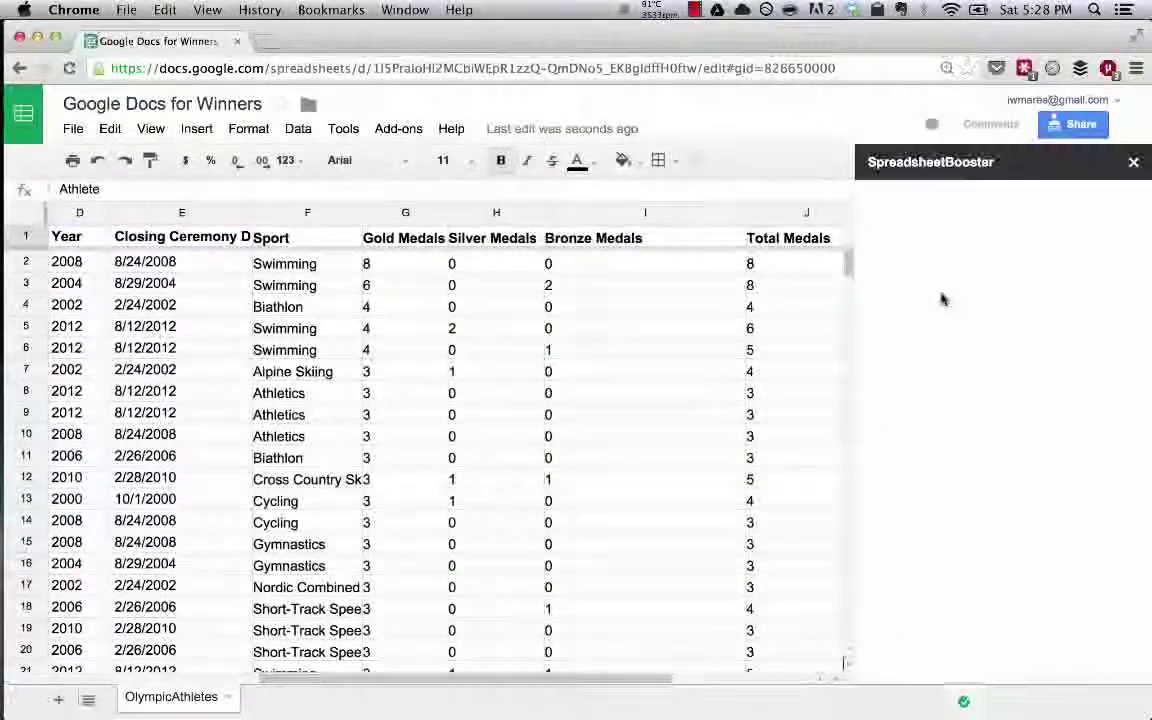
pyautogui.click(1134, 162)
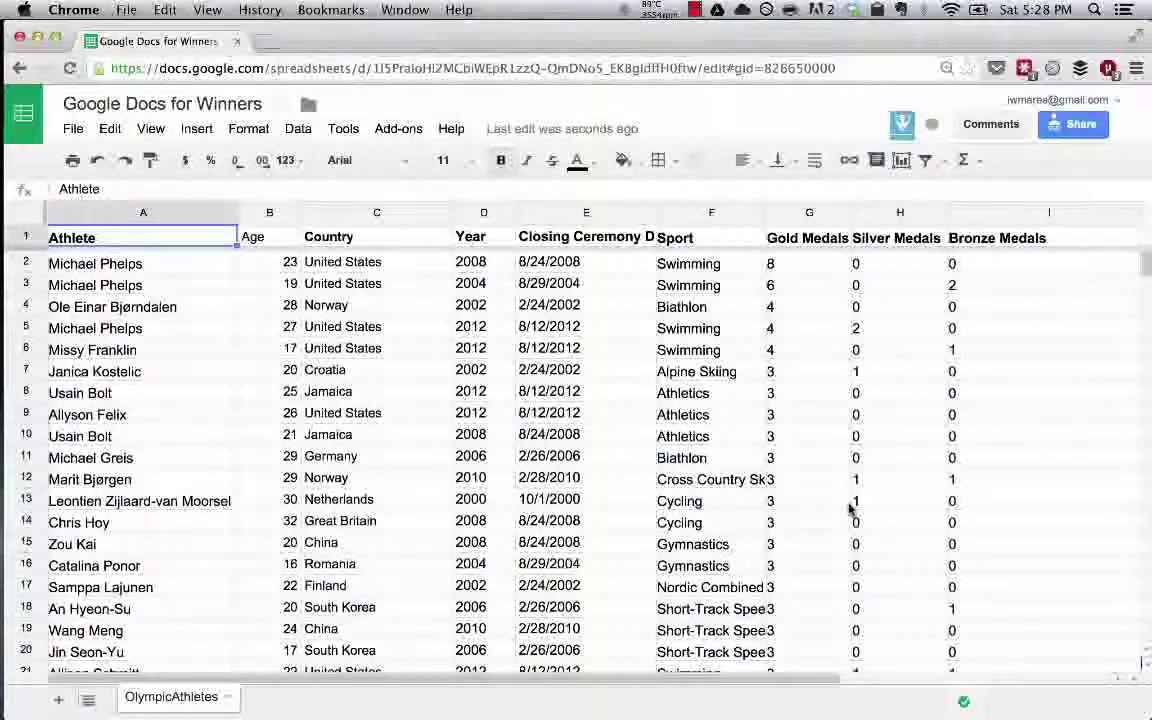
pyautogui.hscroll(5, 848, 510)
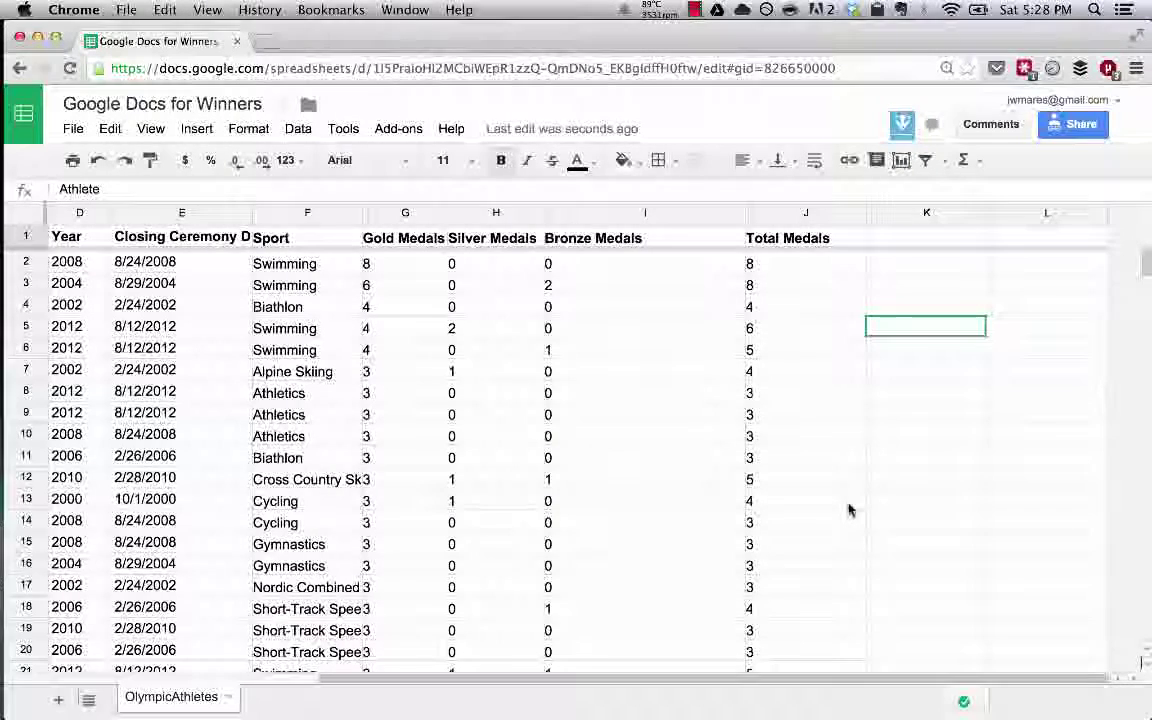